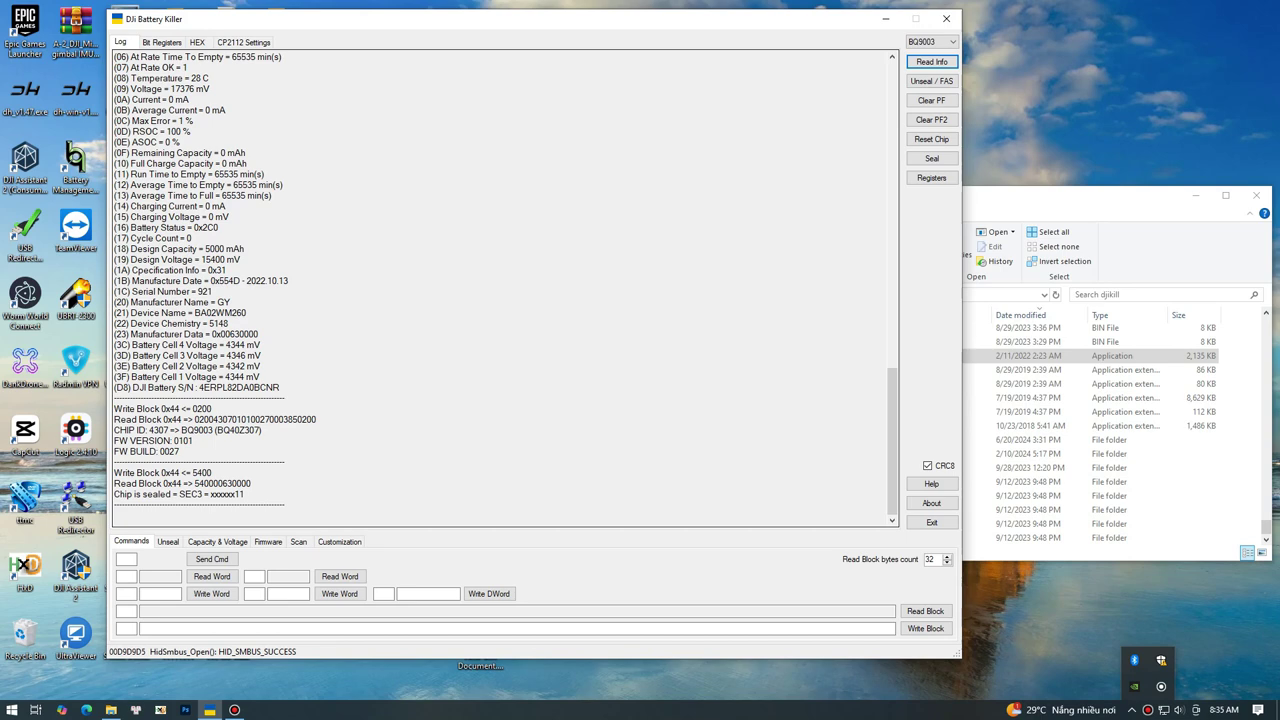
# - Read the battery info and the bit registers of the BQ9003 chip, and return to the log
pyautogui.press('Return')
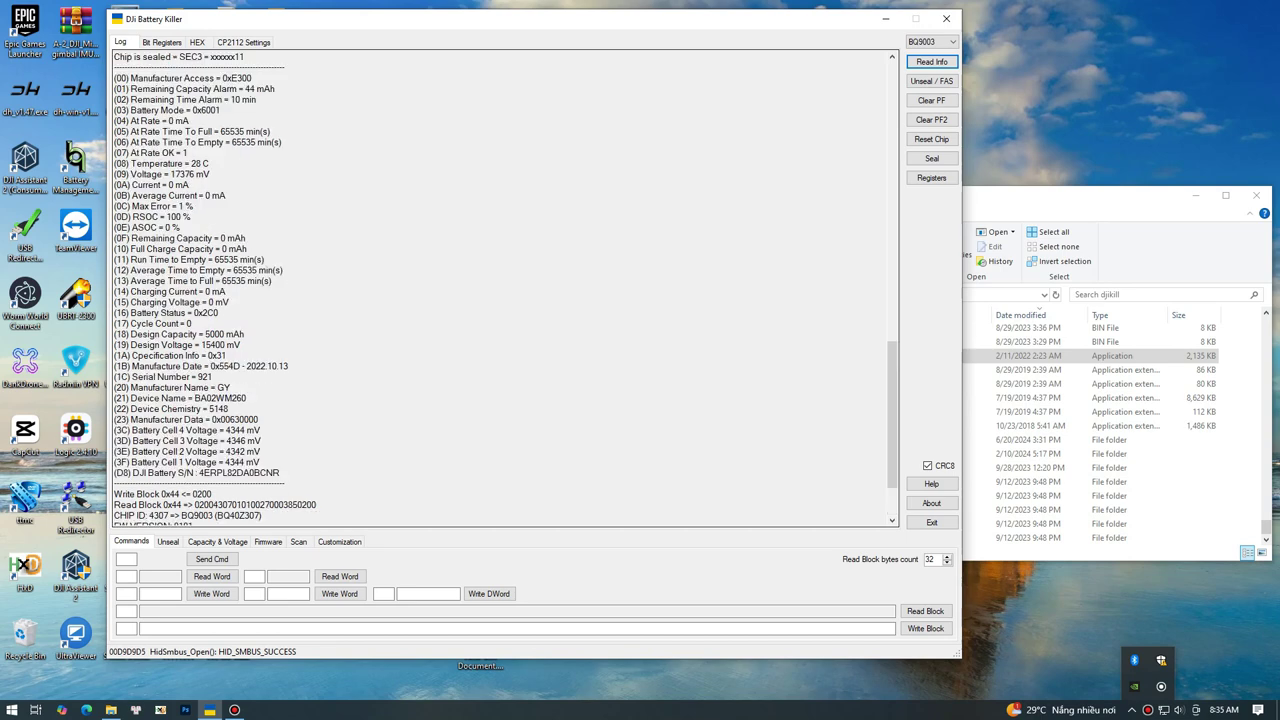
pyautogui.click(931, 177)
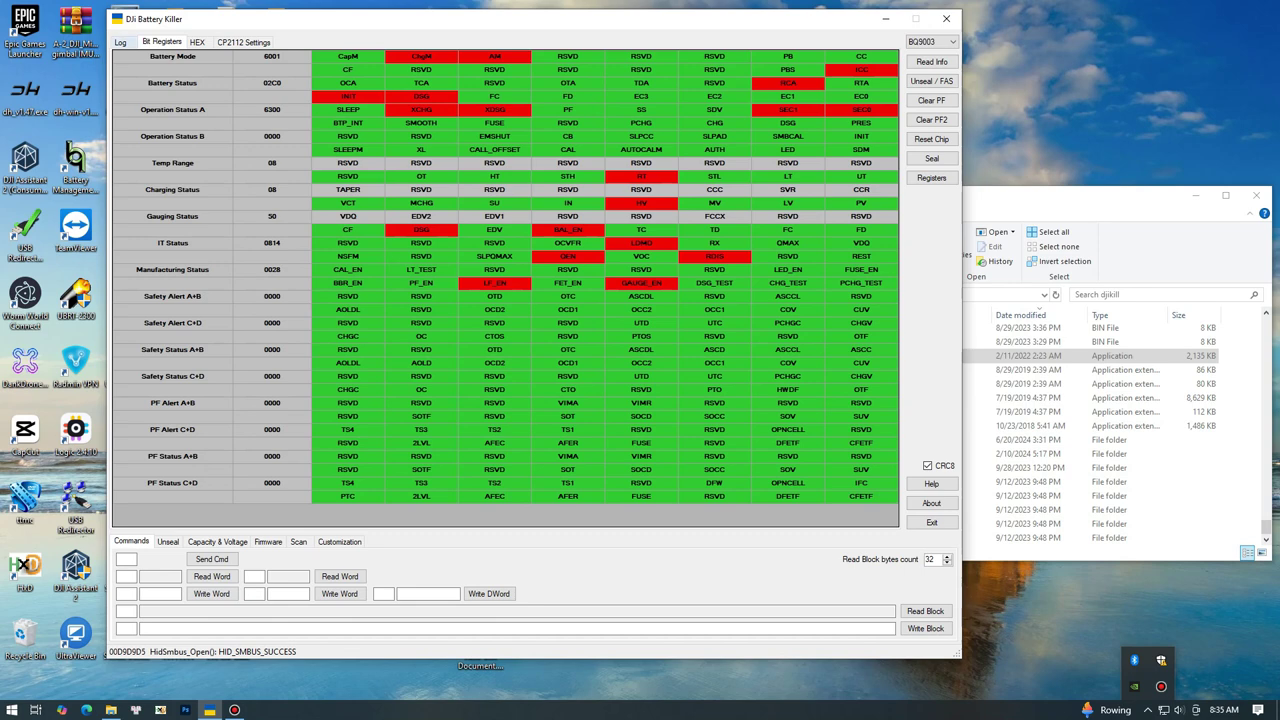
pyautogui.click(122, 42)
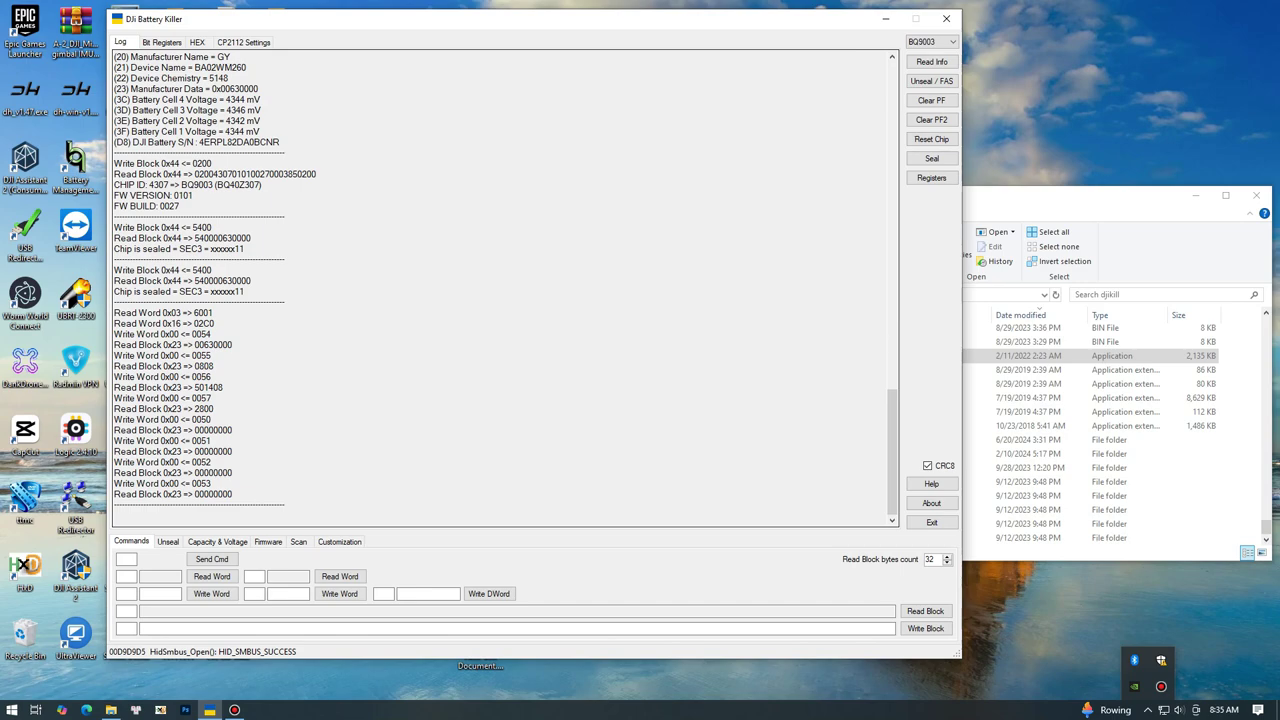
# - Examine the Max Error, RSOC, ASOC and DJI battery serial number lines in the logged battery data
pyautogui.scroll(10, 500, 290)
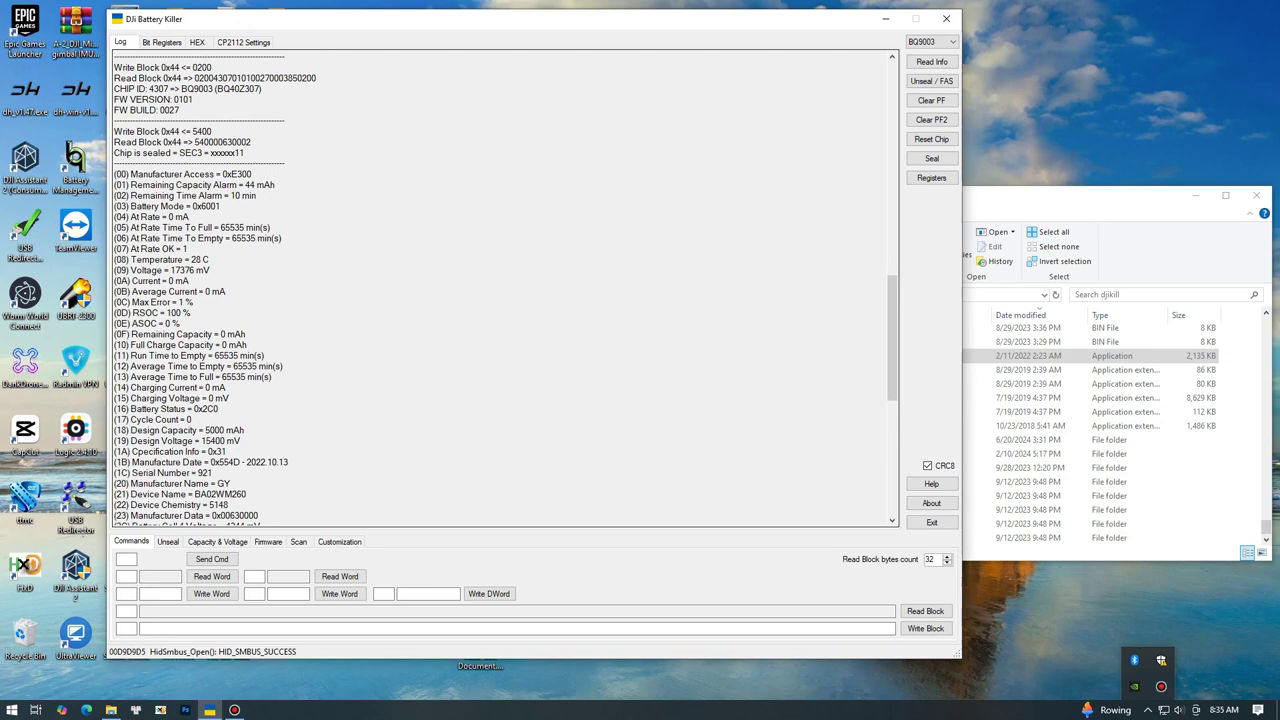
pyautogui.moveTo(192, 312); pyautogui.dragTo(113, 323)
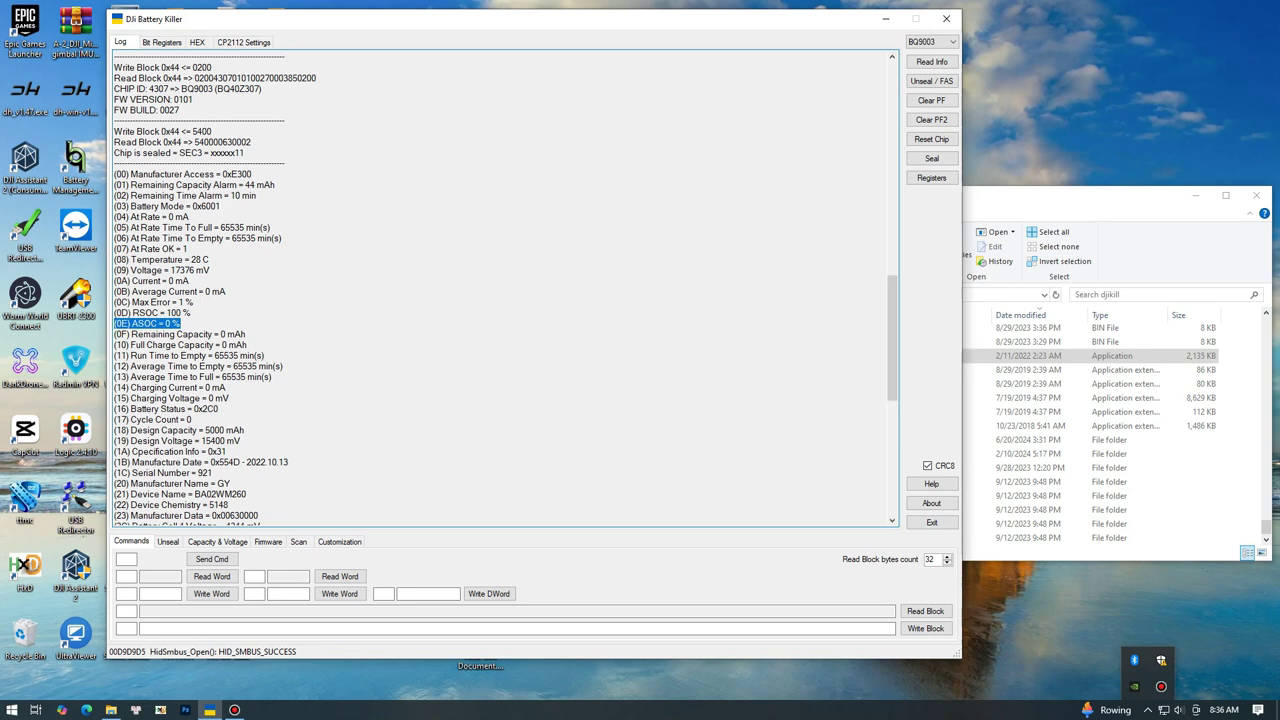
pyautogui.scroll(-3, 500, 290)
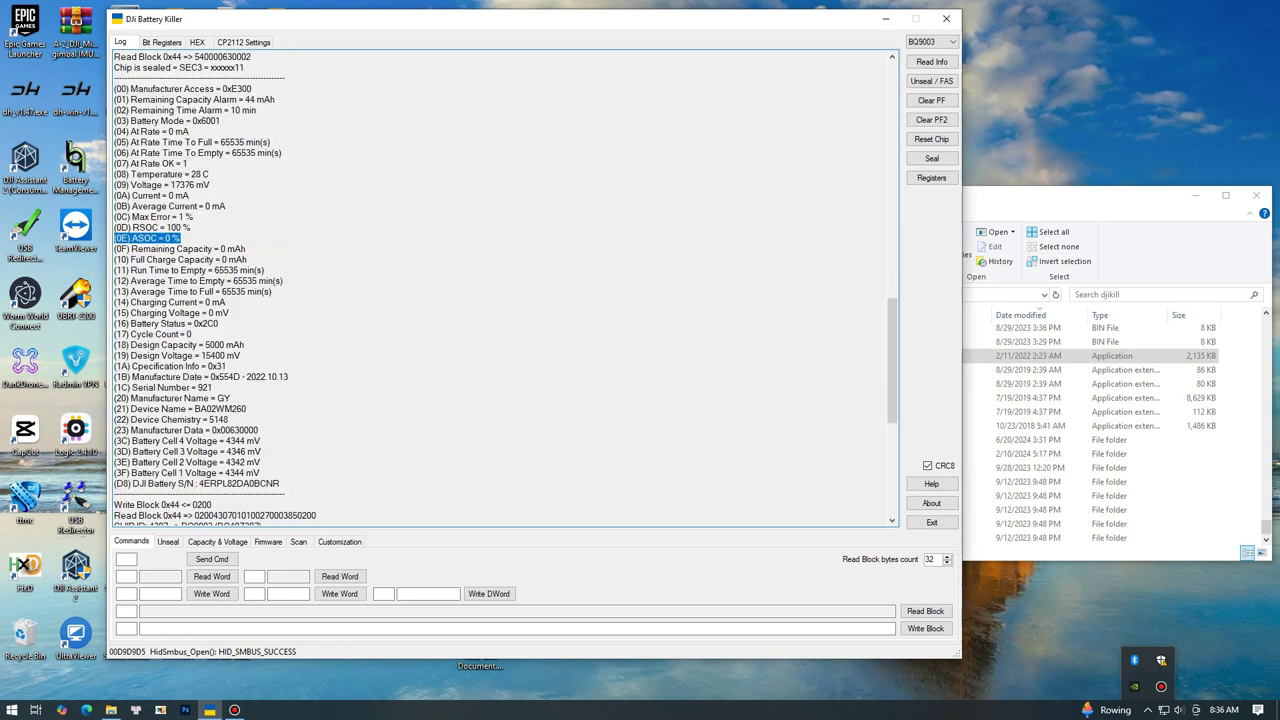
pyautogui.moveTo(281, 484); pyautogui.dragTo(116, 484)
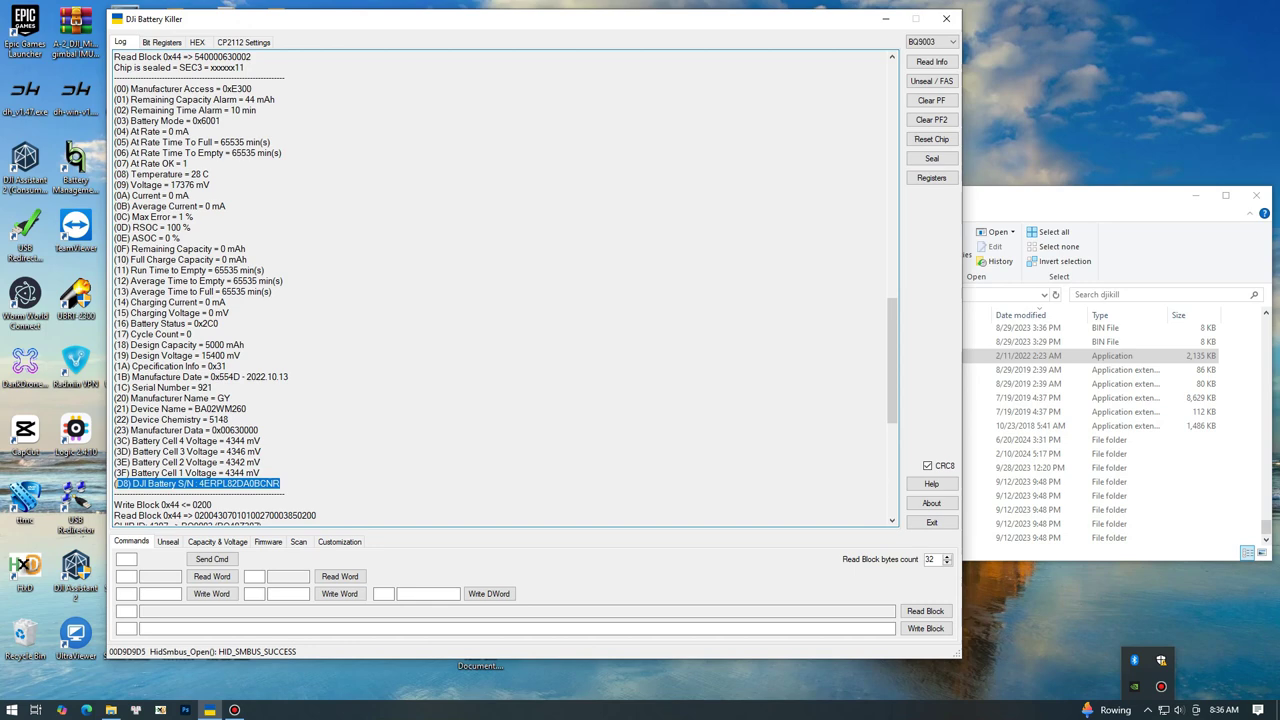
pyautogui.scroll(-10, 500, 290)
pyautogui.moveTo(250, 296); pyautogui.dragTo(114, 56)
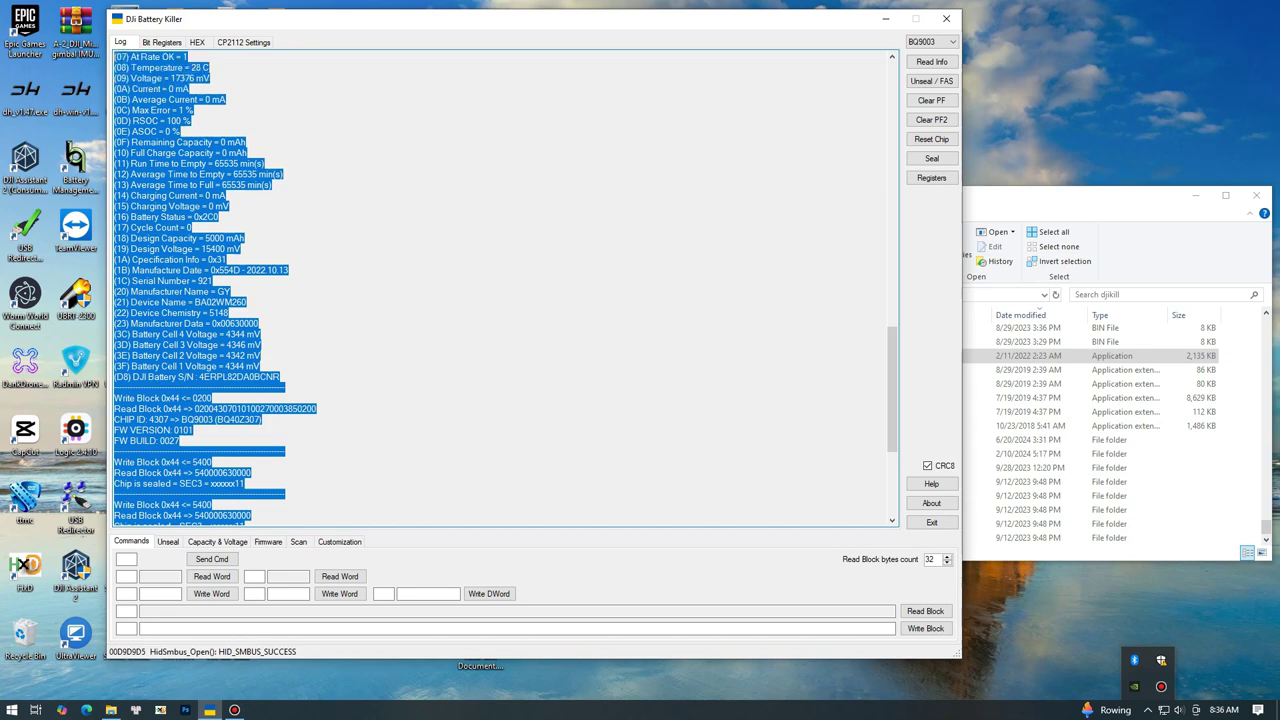
pyautogui.moveTo(182, 131); pyautogui.dragTo(114, 110)
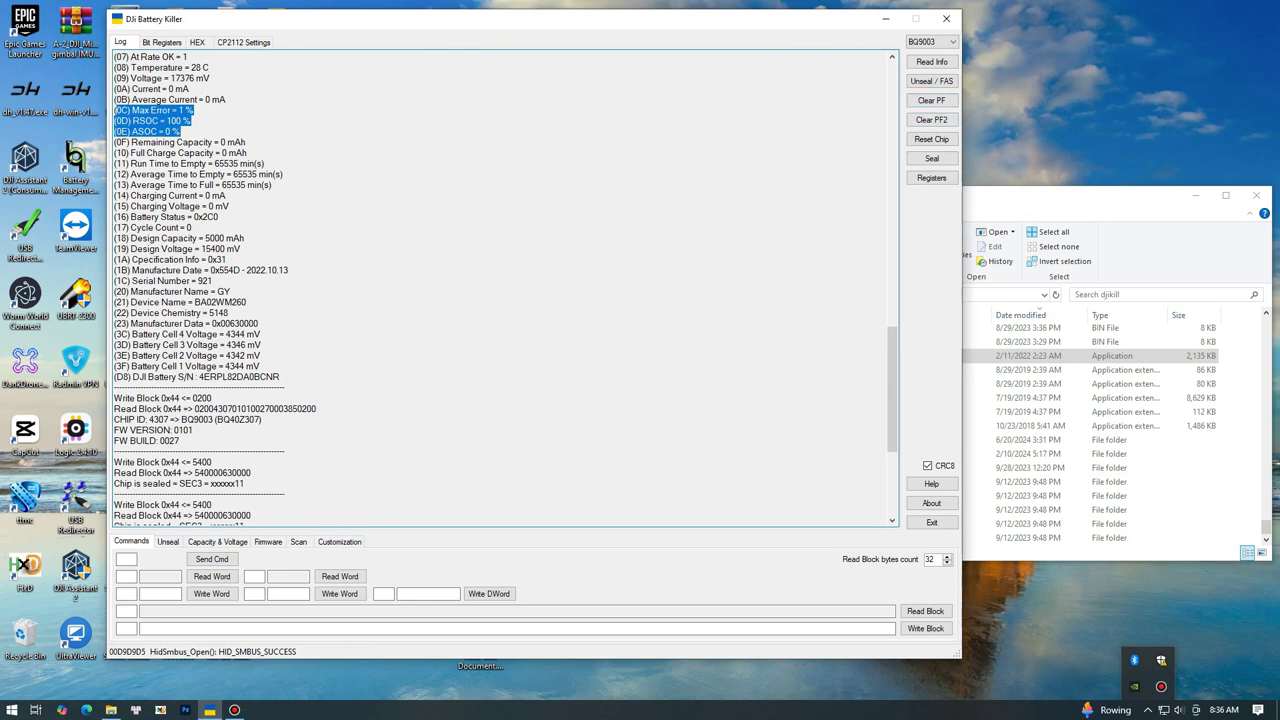
# - Try to unseal the BQ9003 chip and update its firmware with 7BVPL7JDA0010Y_backup_IFIB_07.22.41_05.02.2024.bin from the Desktop folder 44444444
pyautogui.click(931, 81)
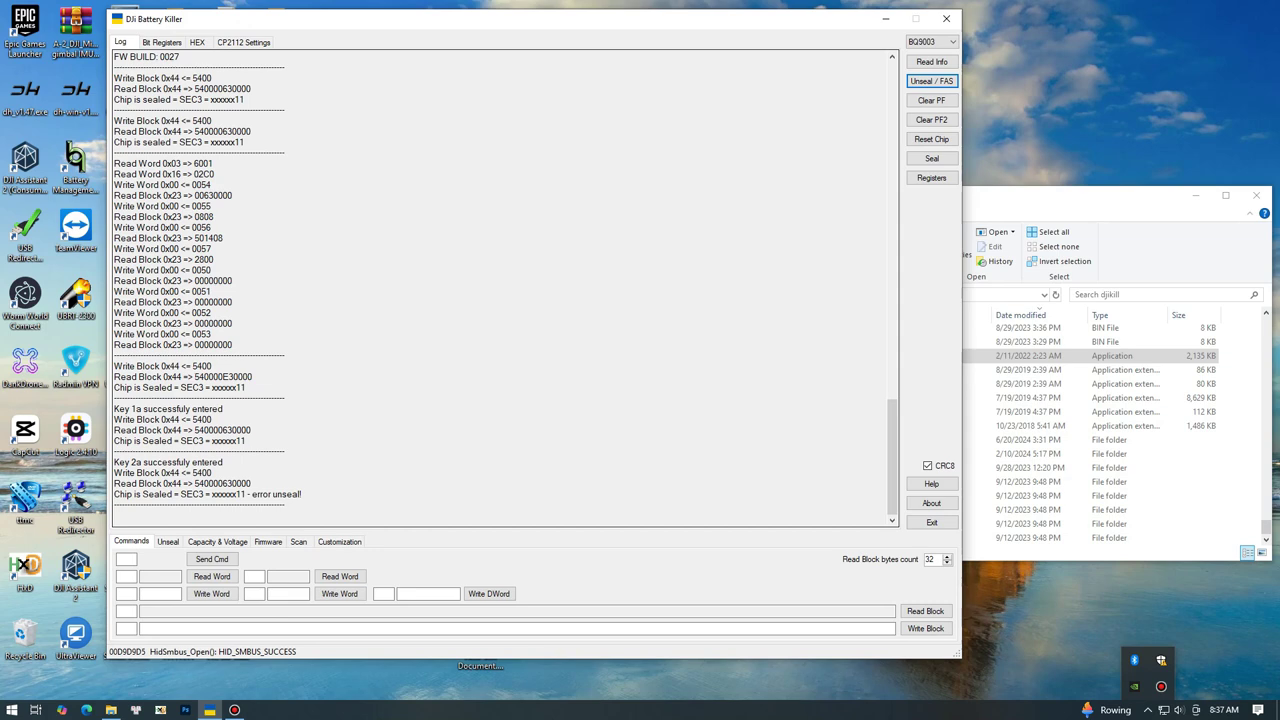
pyautogui.click(267, 541)
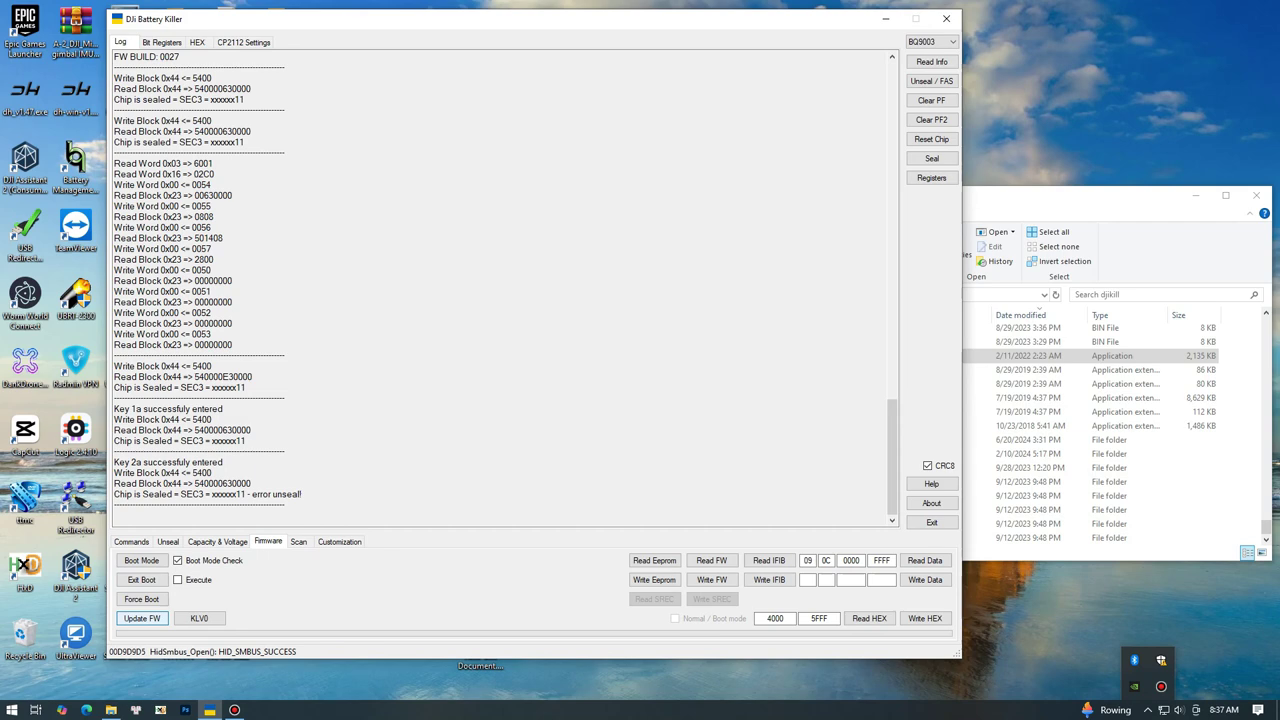
pyautogui.click(141, 618)
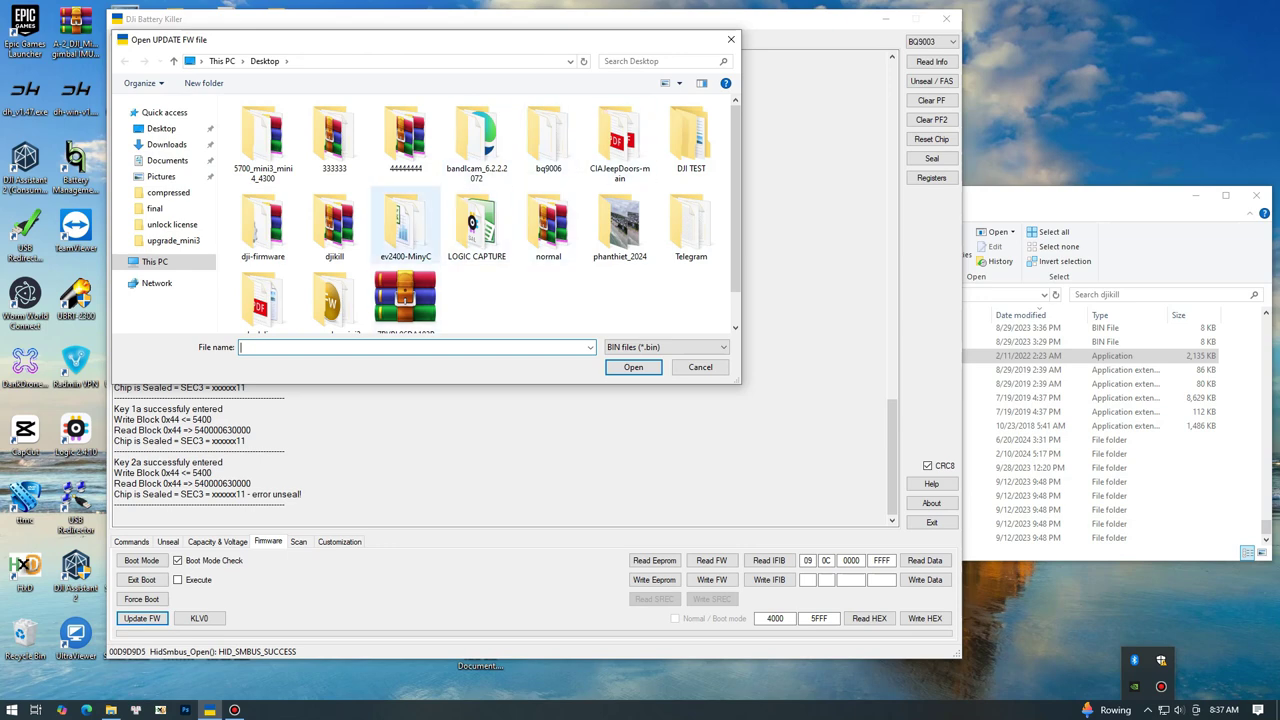
pyautogui.doubleClick(405, 140)
pyautogui.click(320, 135)
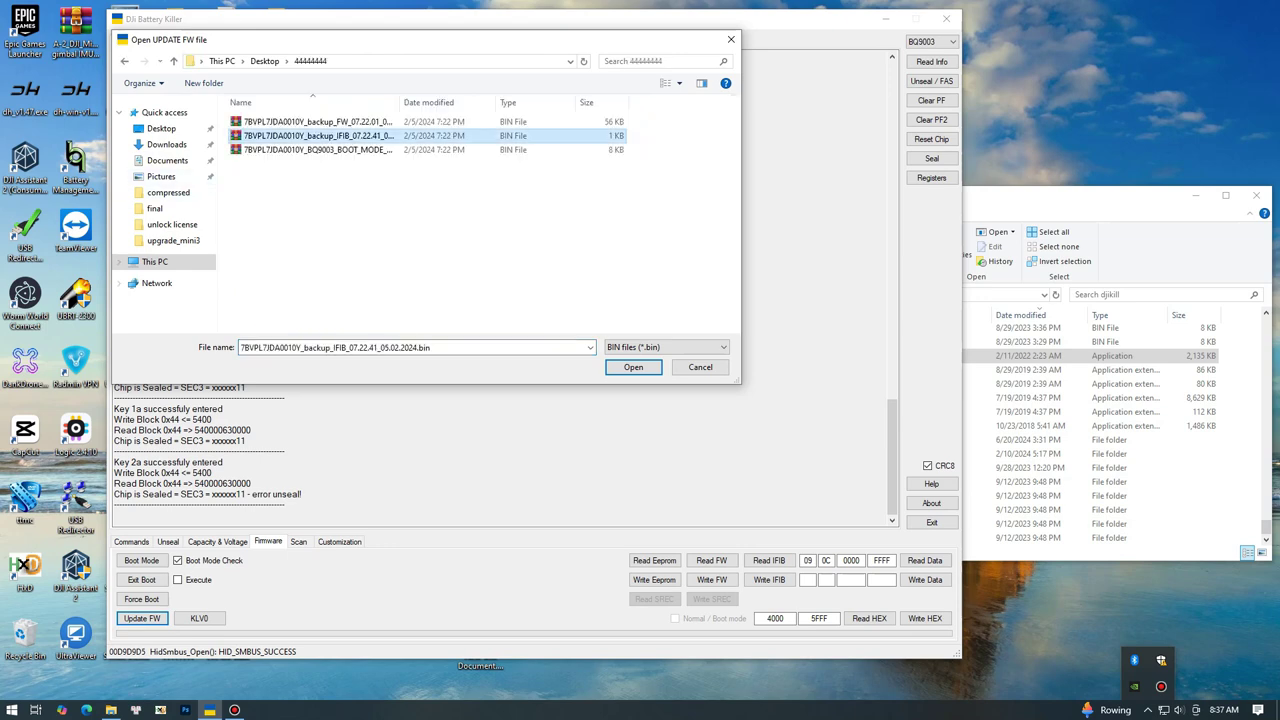
pyautogui.click(633, 367)
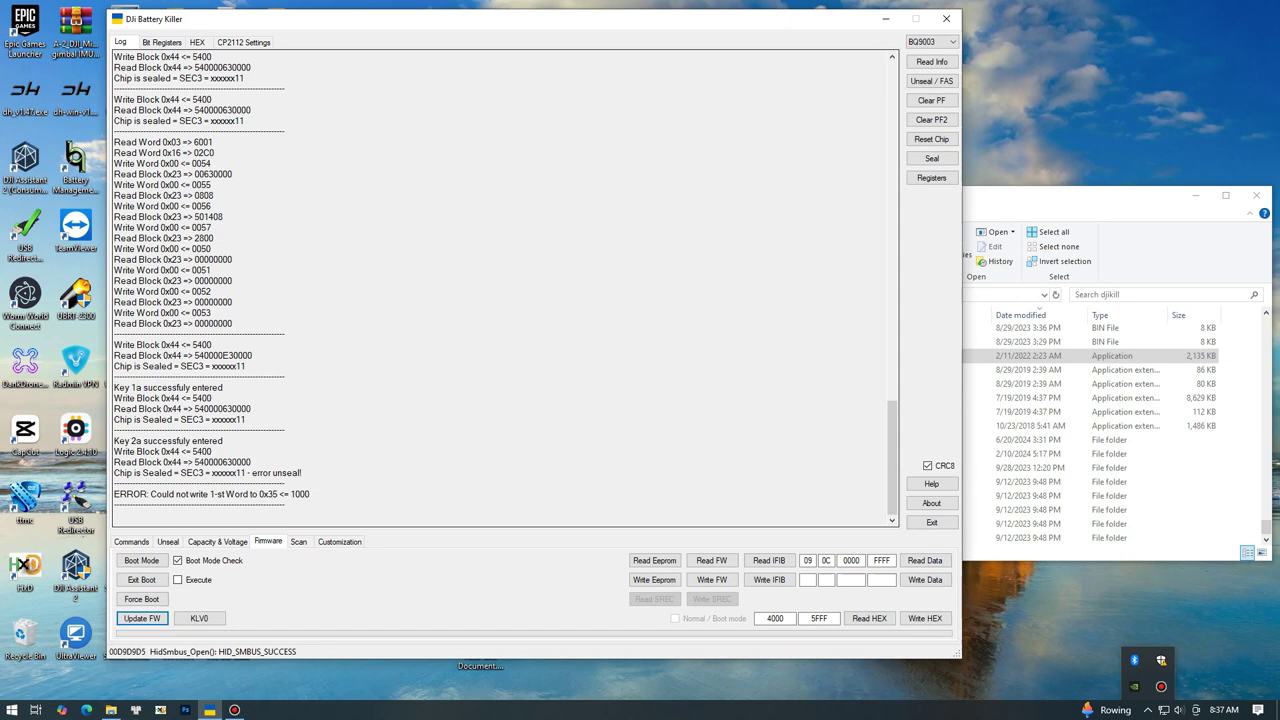
pyautogui.moveTo(311, 494); pyautogui.dragTo(113, 494)
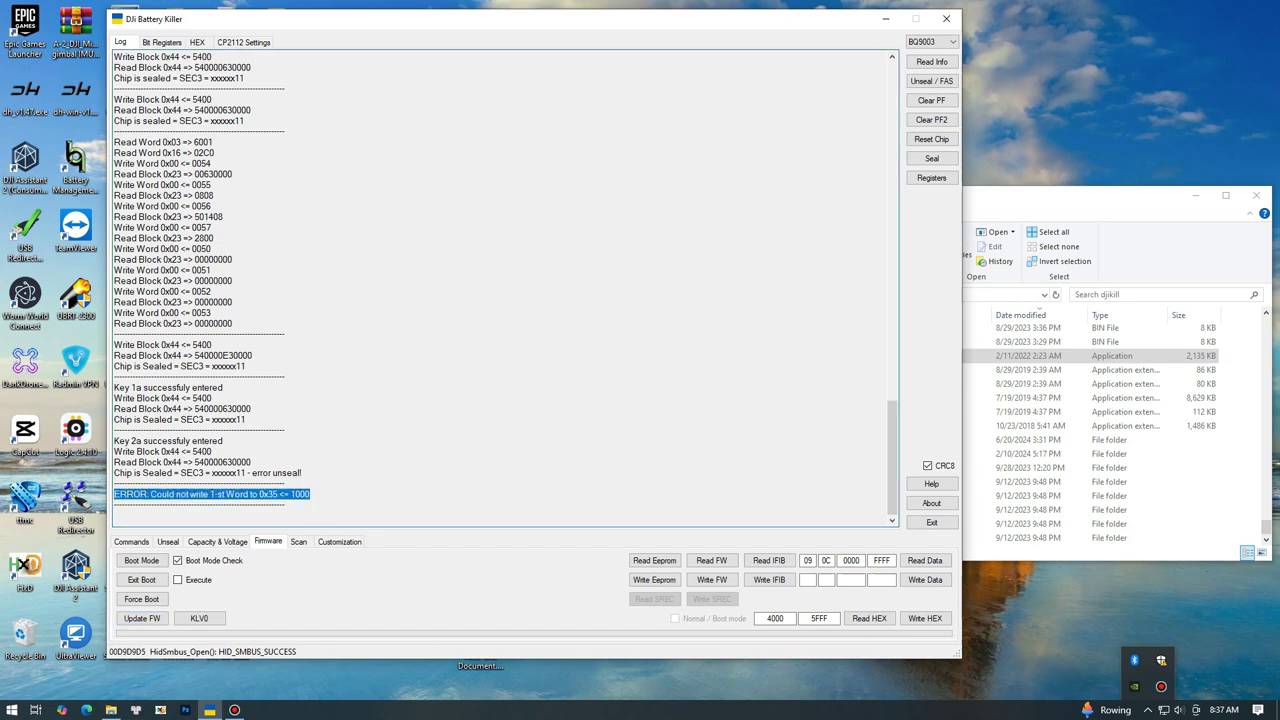
# - Retry the firmware update twice with the 7BVPL7JDA0010Y IFIB backup file, highlighting the newest log entries after each attempt
pyautogui.click(142, 618)
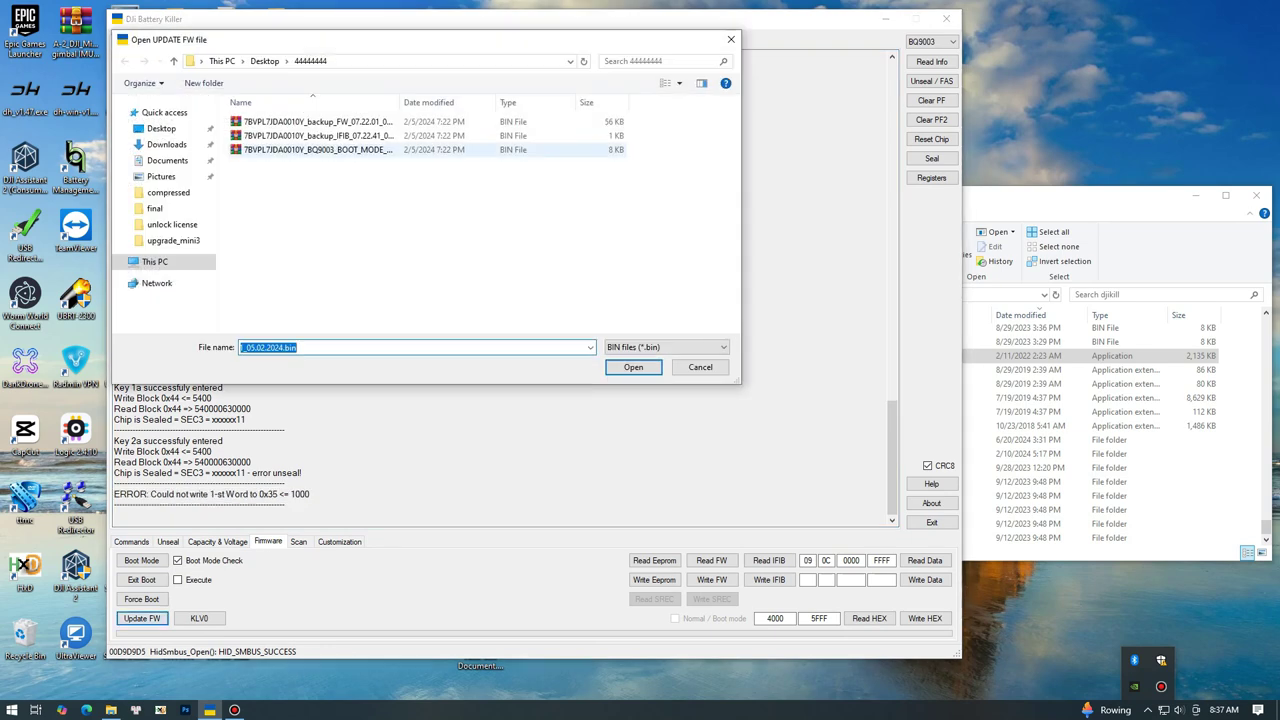
pyautogui.click(317, 135)
pyautogui.click(633, 367)
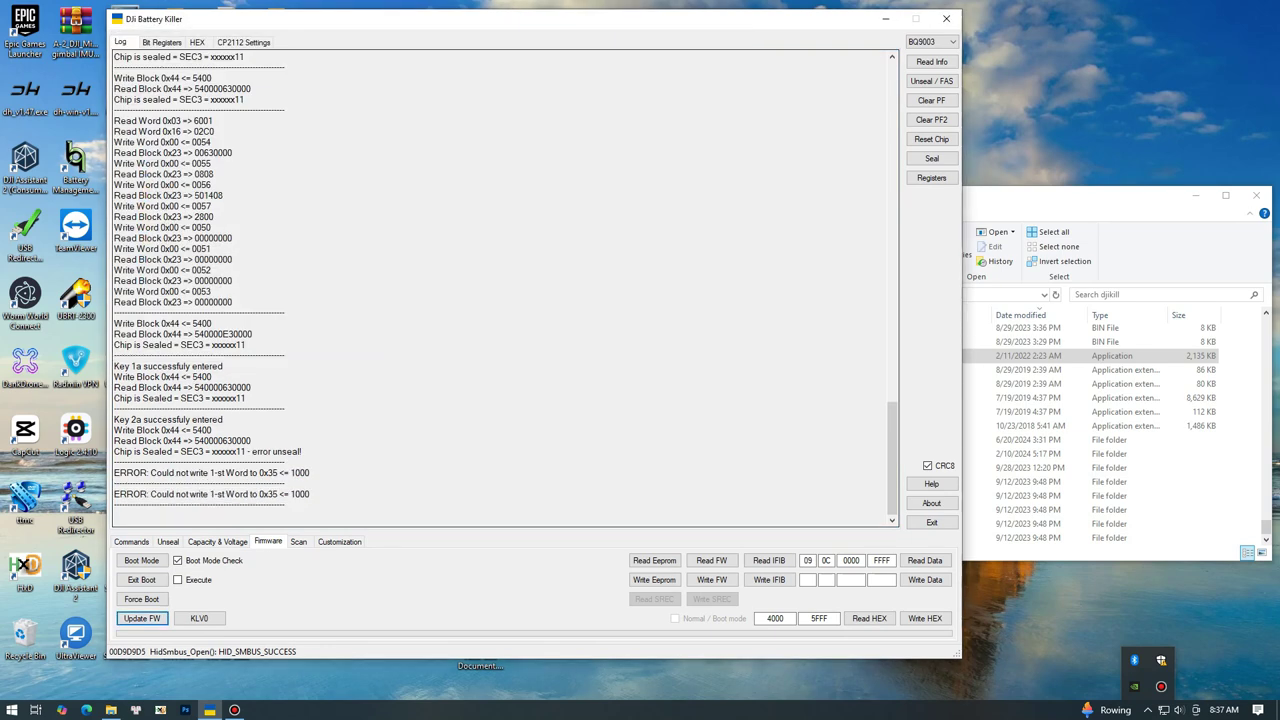
pyautogui.moveTo(300, 506); pyautogui.dragTo(113, 494)
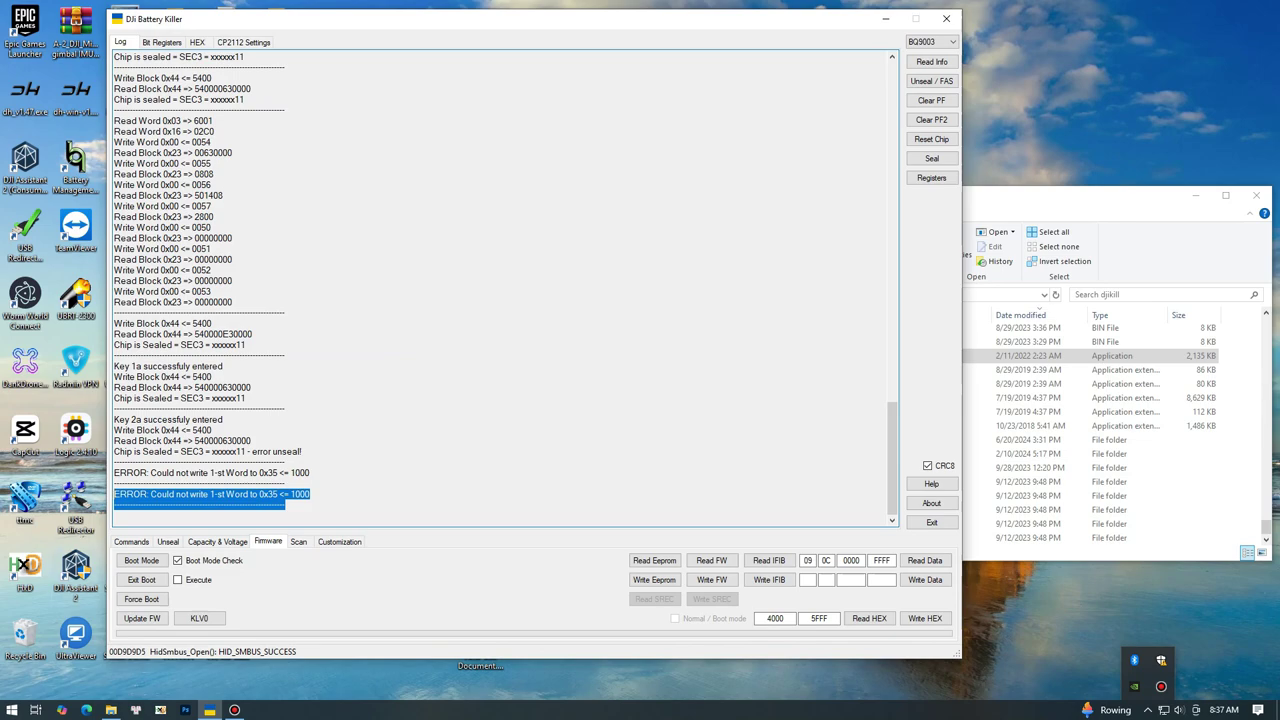
pyautogui.click(142, 618)
pyautogui.click(317, 135)
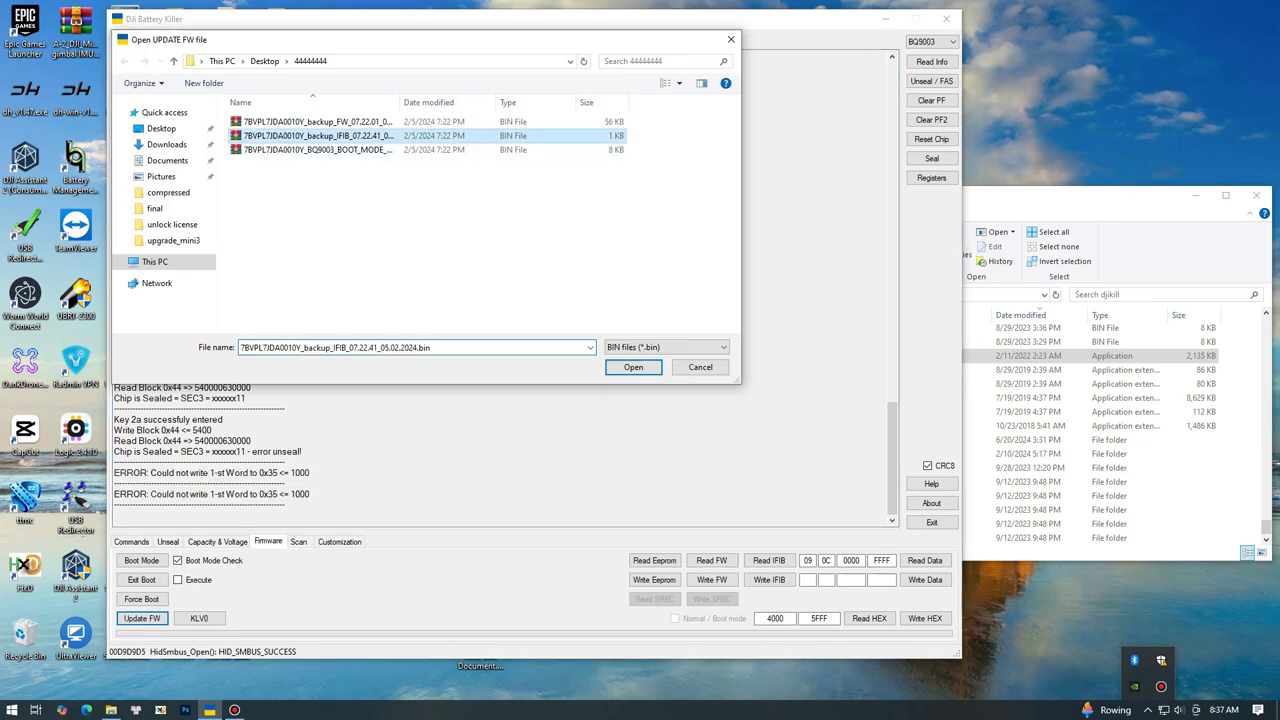
pyautogui.press('Return')
pyautogui.moveTo(310, 494); pyautogui.dragTo(114, 451)
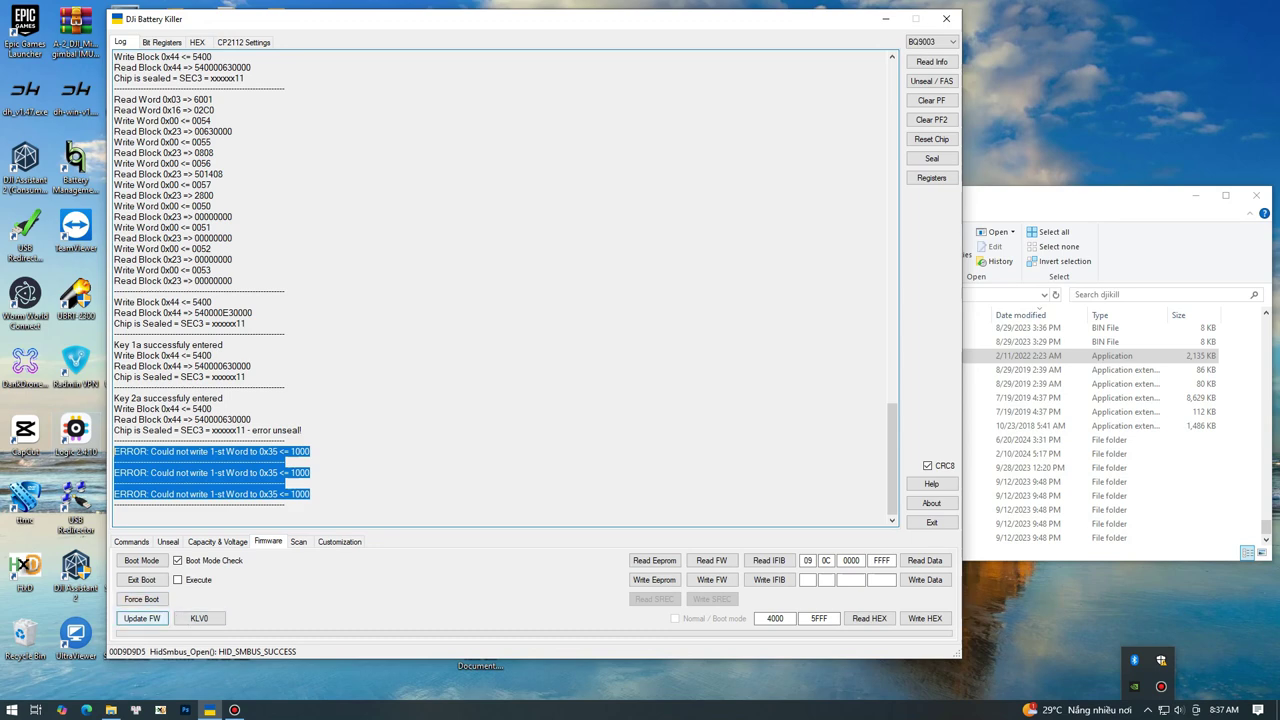
# - Try the firmware update again with the IFIB backup file and highlight the log from the unseal attempt onward
pyautogui.click(141, 618)
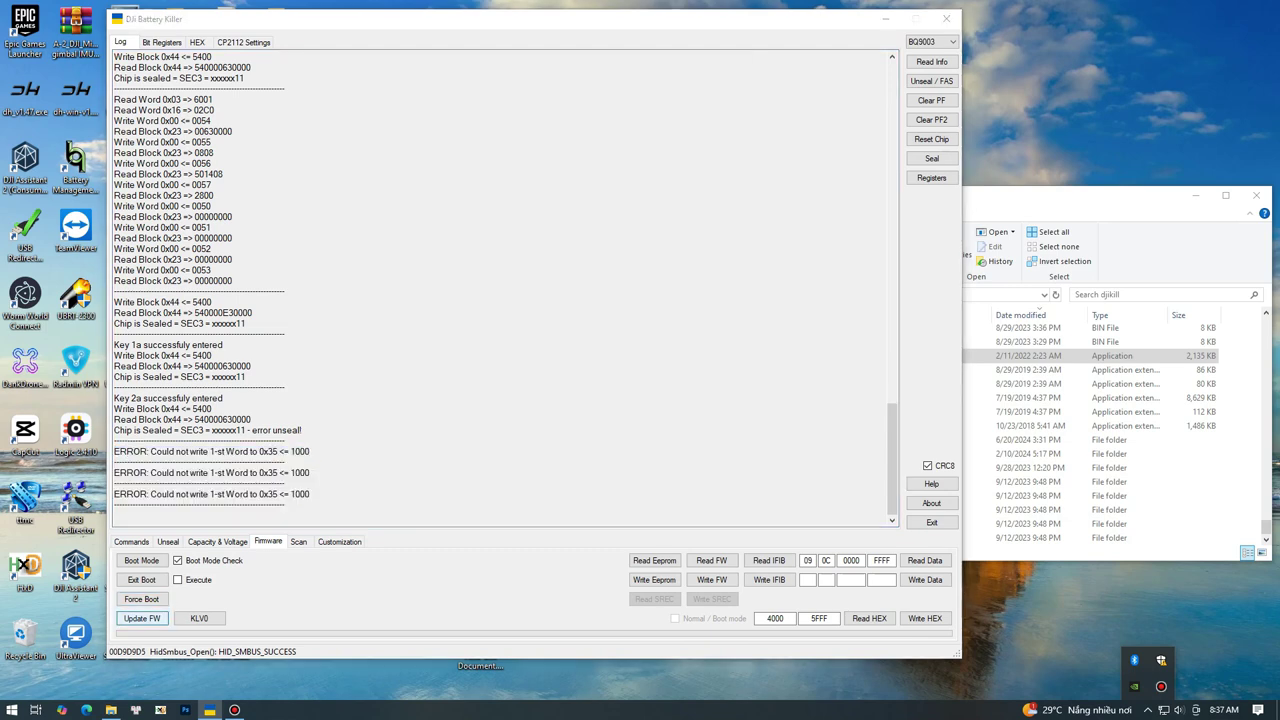
pyautogui.click(318, 135)
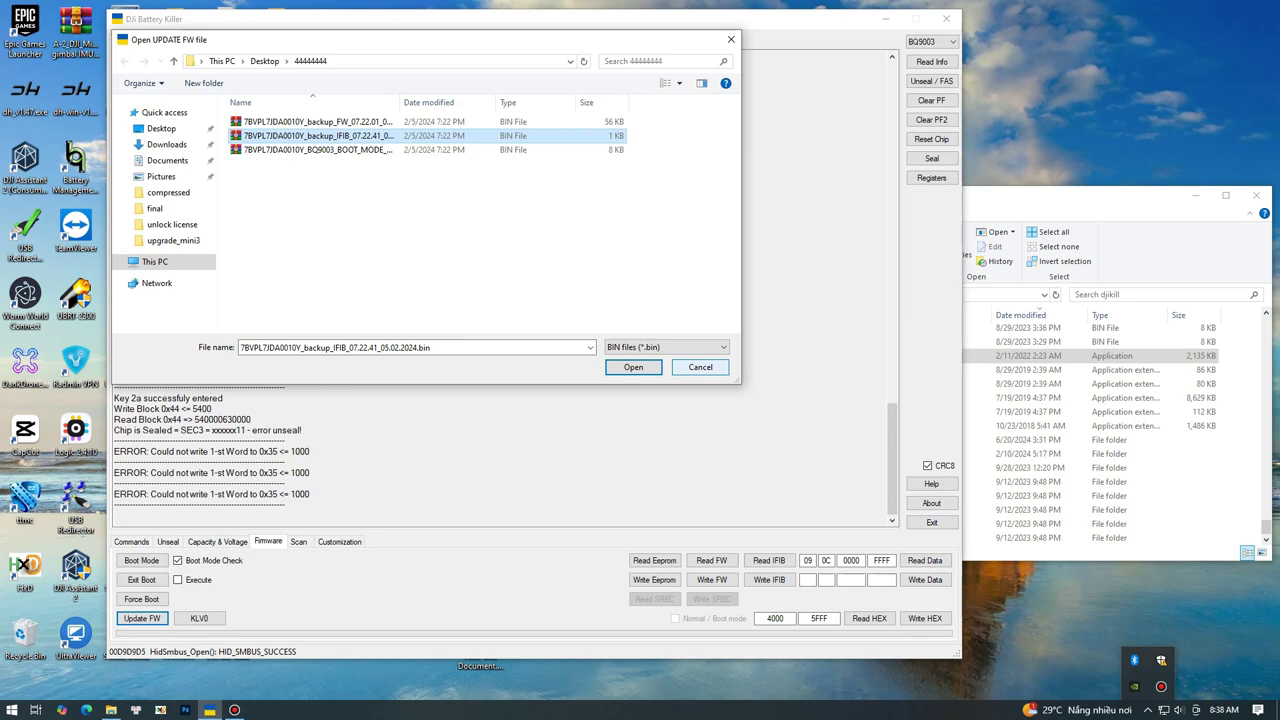
pyautogui.click(633, 367)
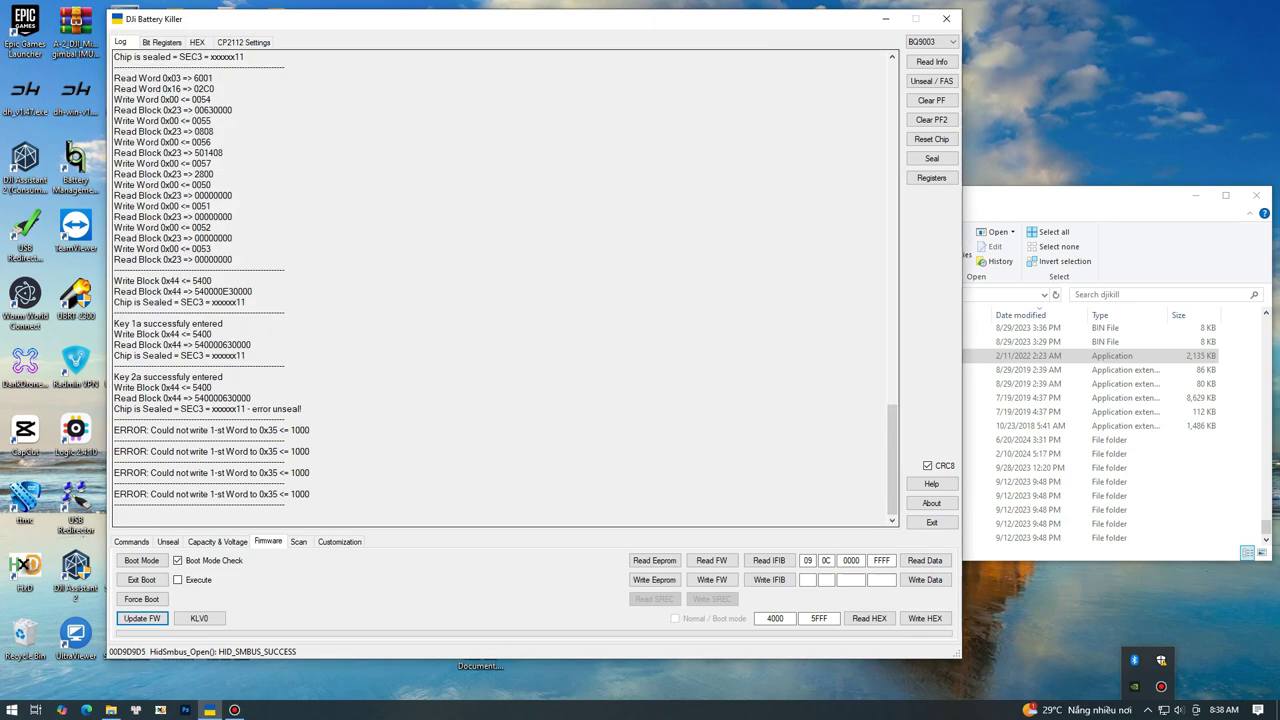
pyautogui.moveTo(310, 505); pyautogui.dragTo(114, 387)
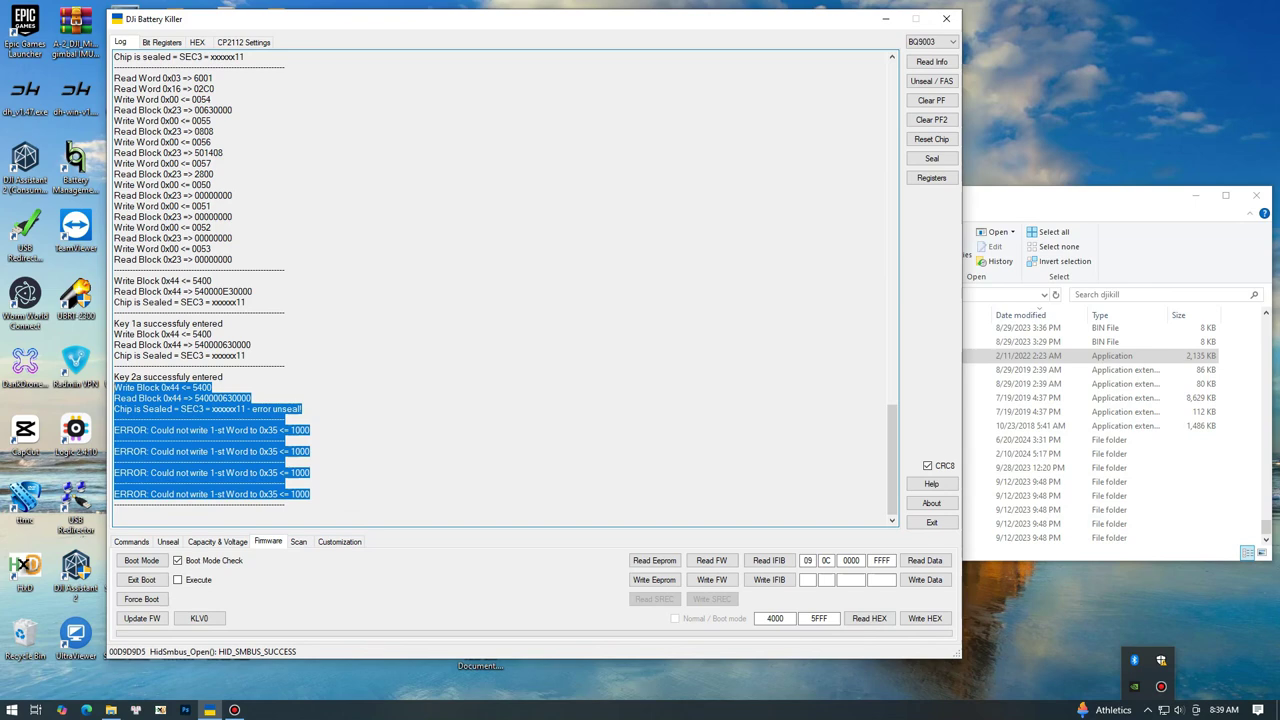
pyautogui.moveTo(312, 496); pyautogui.dragTo(114, 281)
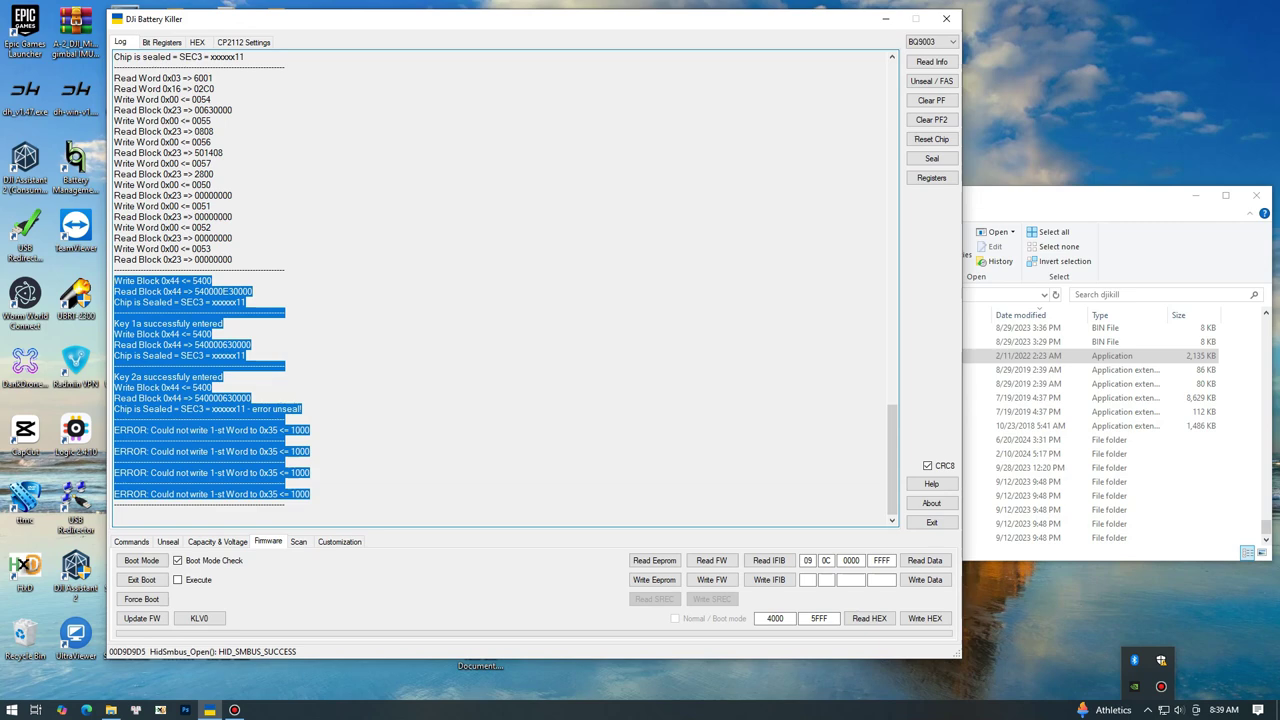
# - Run the firmware update once more with the same IFIB backup file and highlight all unseal and update entries in the log
pyautogui.click(141, 618)
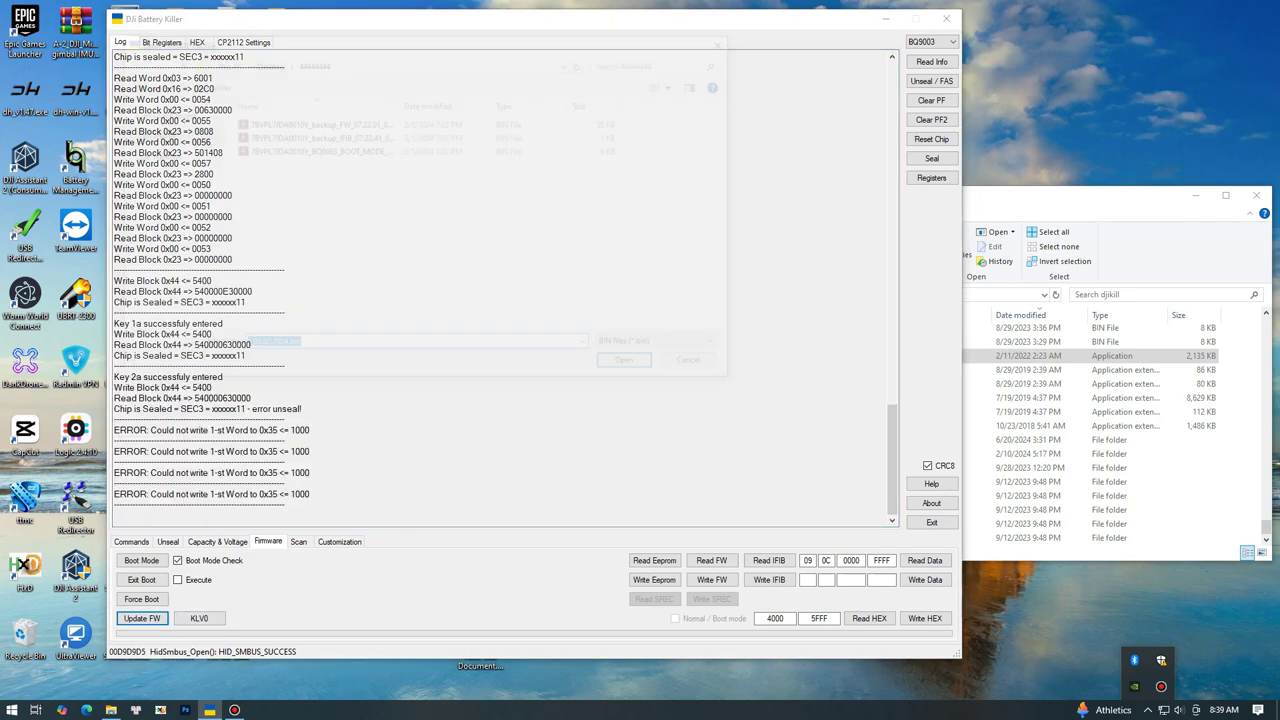
pyautogui.click(318, 135)
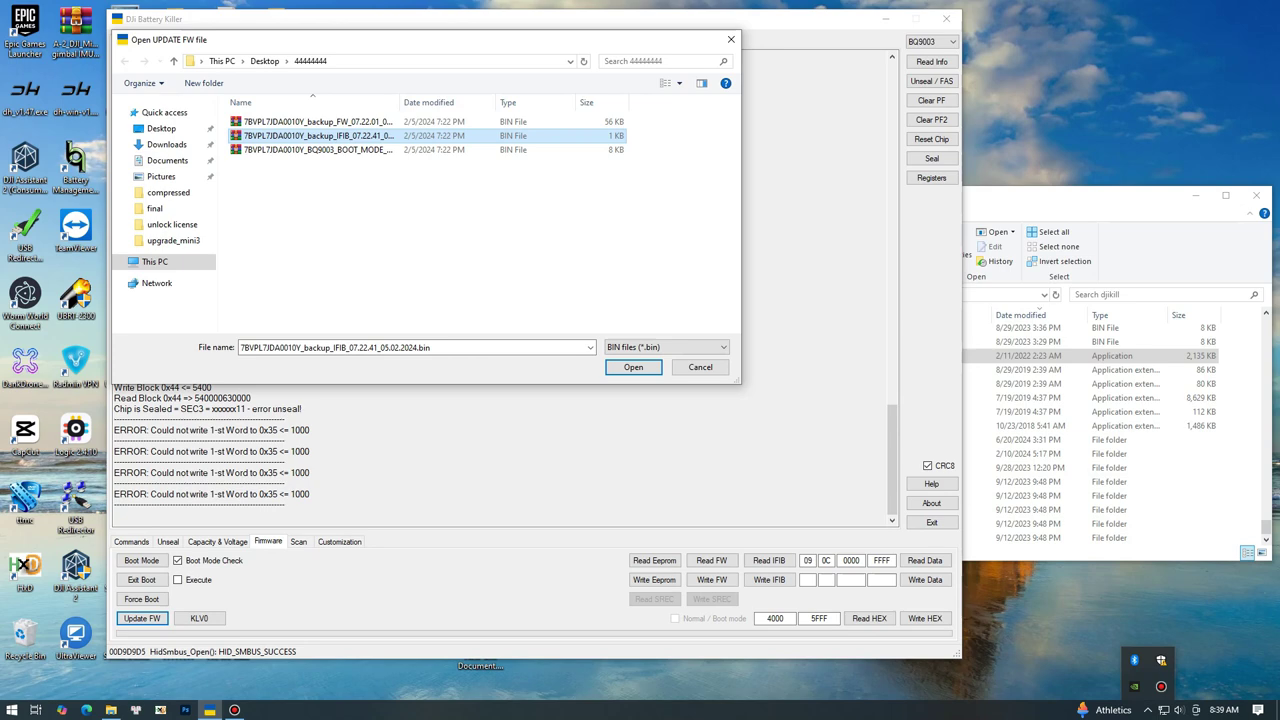
pyautogui.click(633, 367)
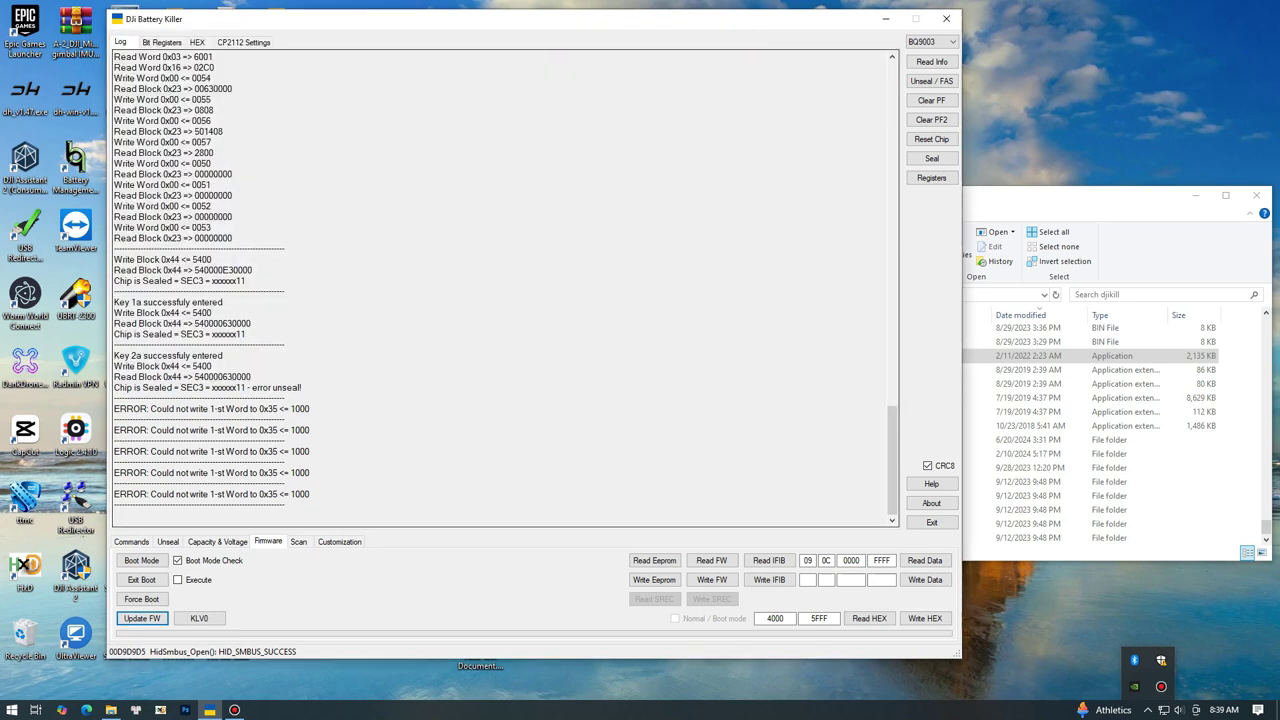
pyautogui.moveTo(312, 496); pyautogui.dragTo(117, 356)
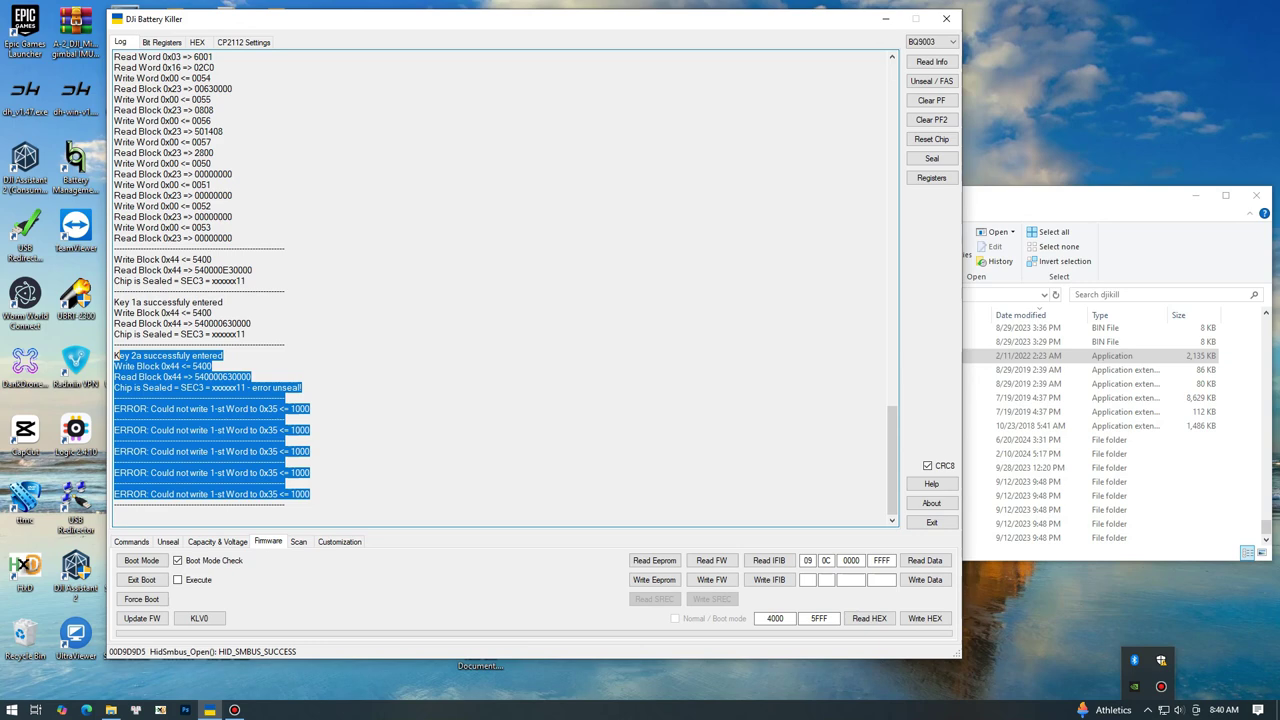
pyautogui.moveTo(310, 498); pyautogui.dragTo(115, 258)
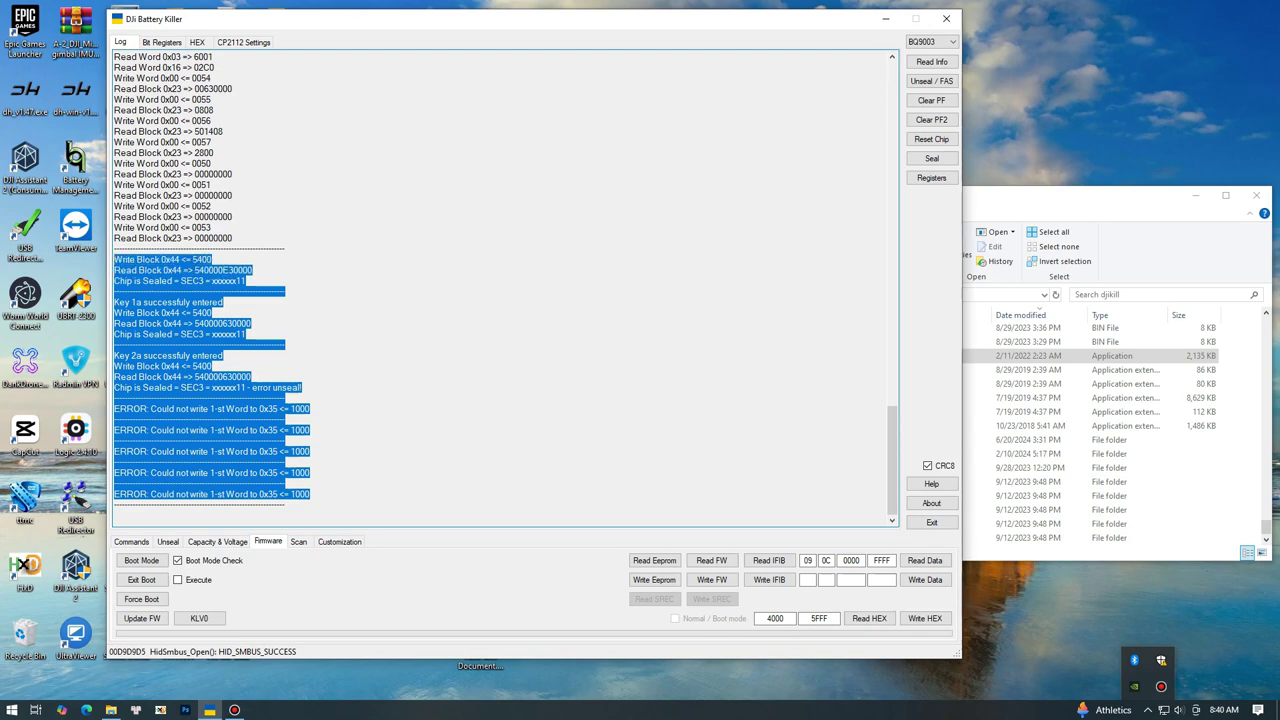